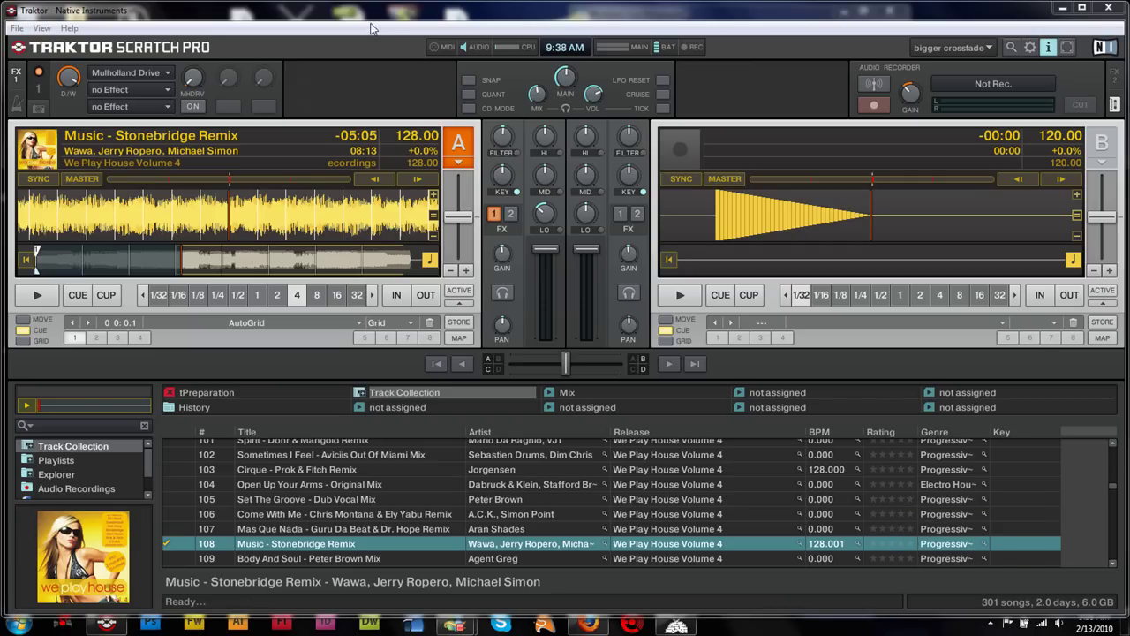
# Switch Traktor's panel to the second effects unit, then back to the audio recorder.
pyautogui.moveTo(191, 77)
pyautogui.click(1118, 85)
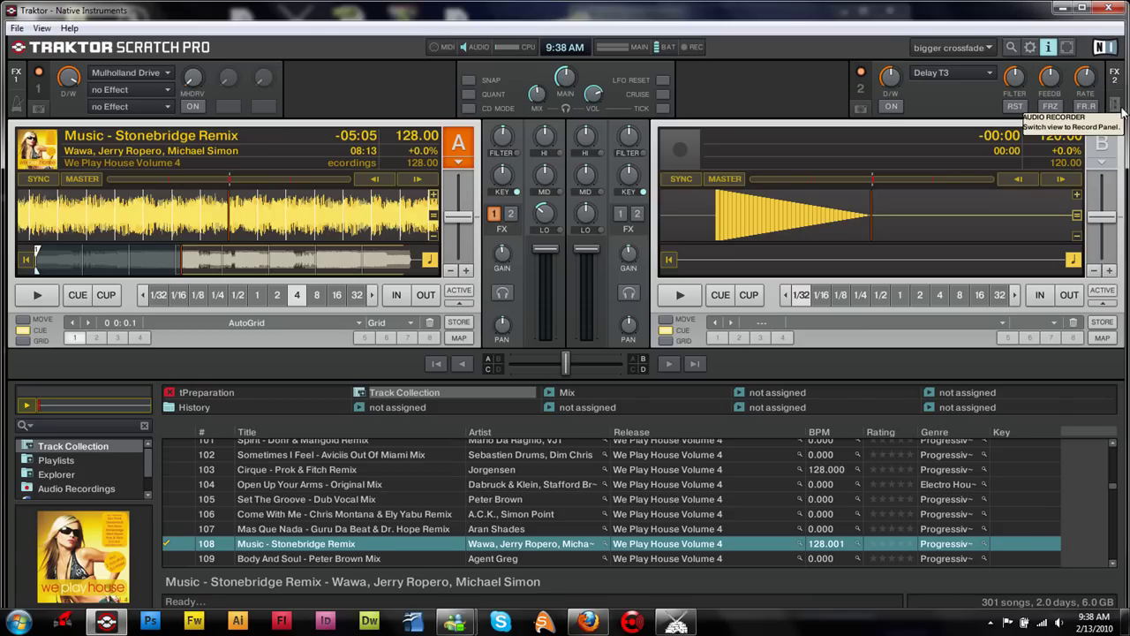
pyautogui.click(1116, 105)
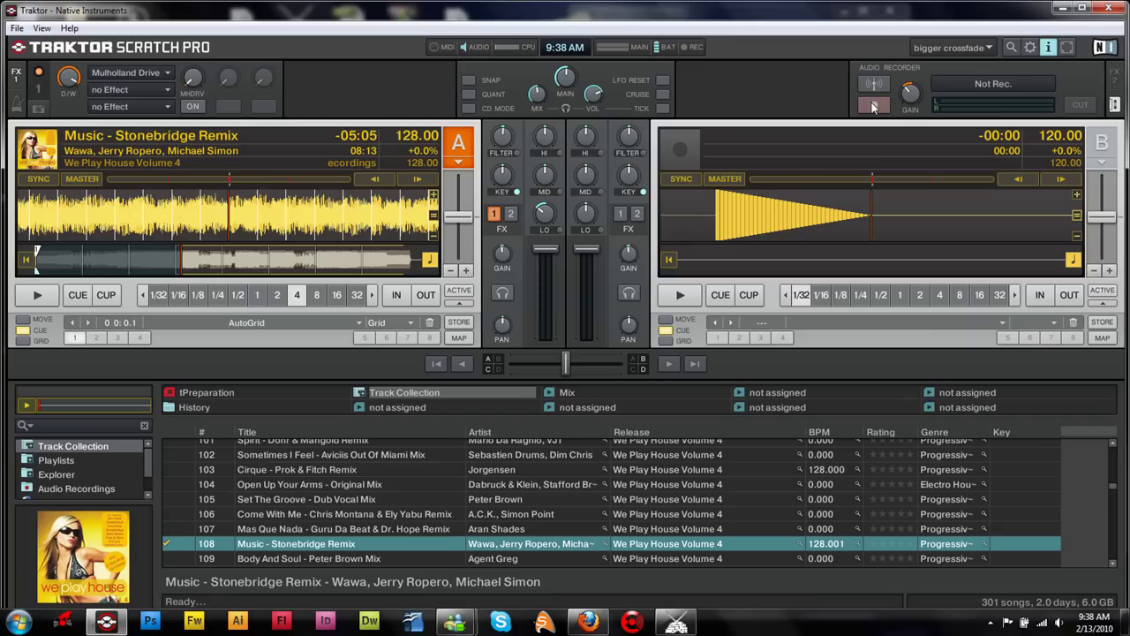
# Stop the running Icecast2 server and open its Configuration menu.
pyautogui.click(678, 624)
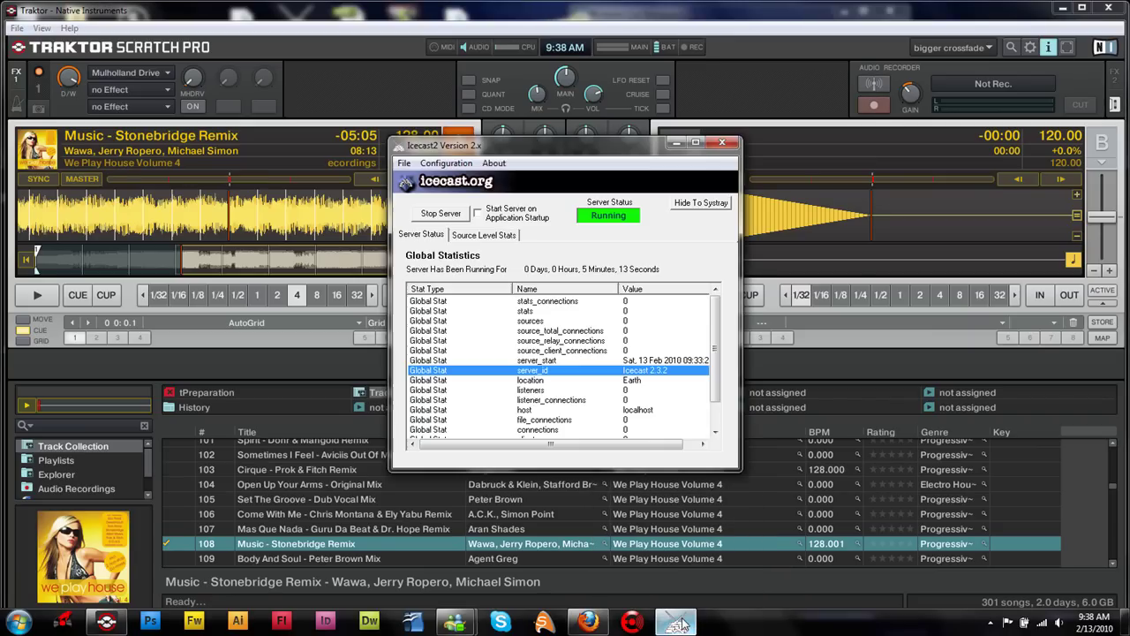
pyautogui.click(440, 213)
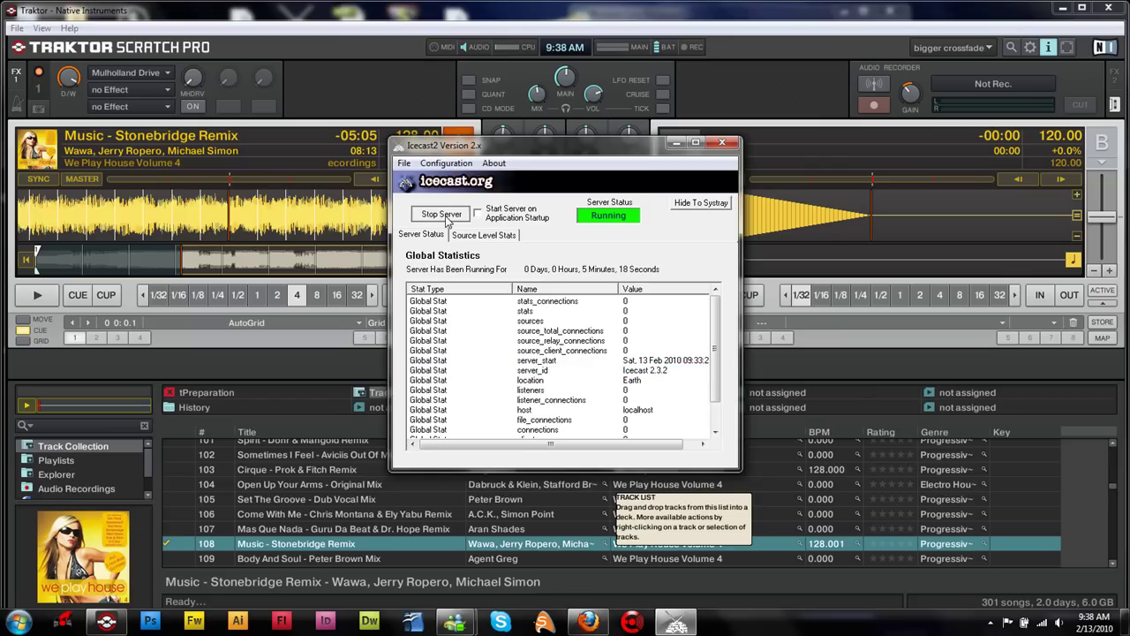
pyautogui.click(448, 164)
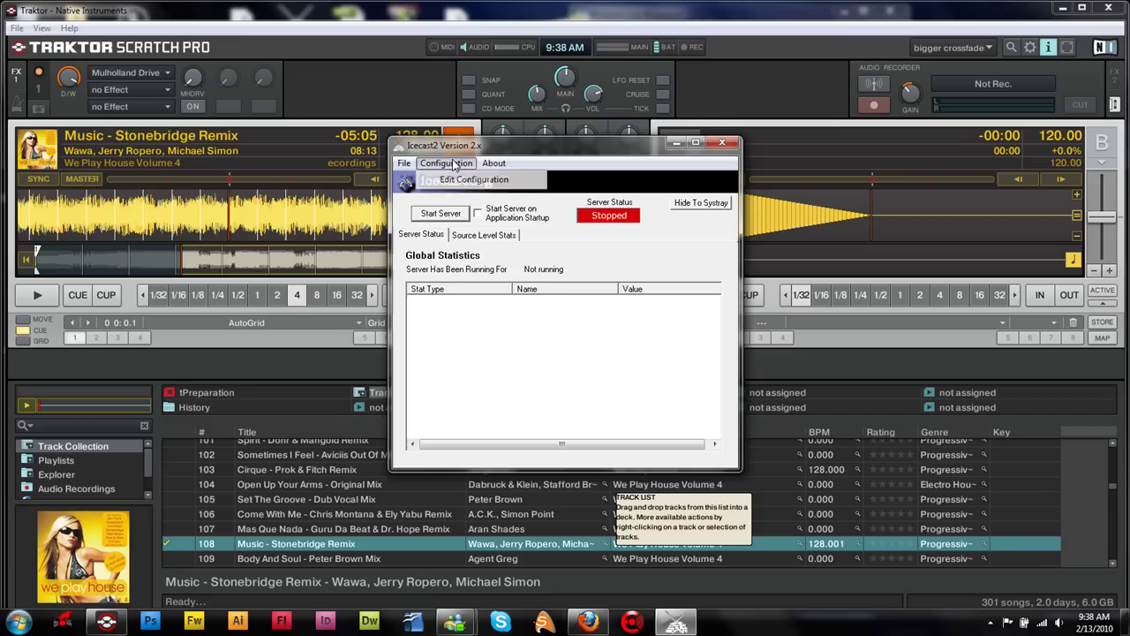
# Open icecast.xml in Notepad, review hostname localhost and port 8001, then close it.
pyautogui.click(471, 180)
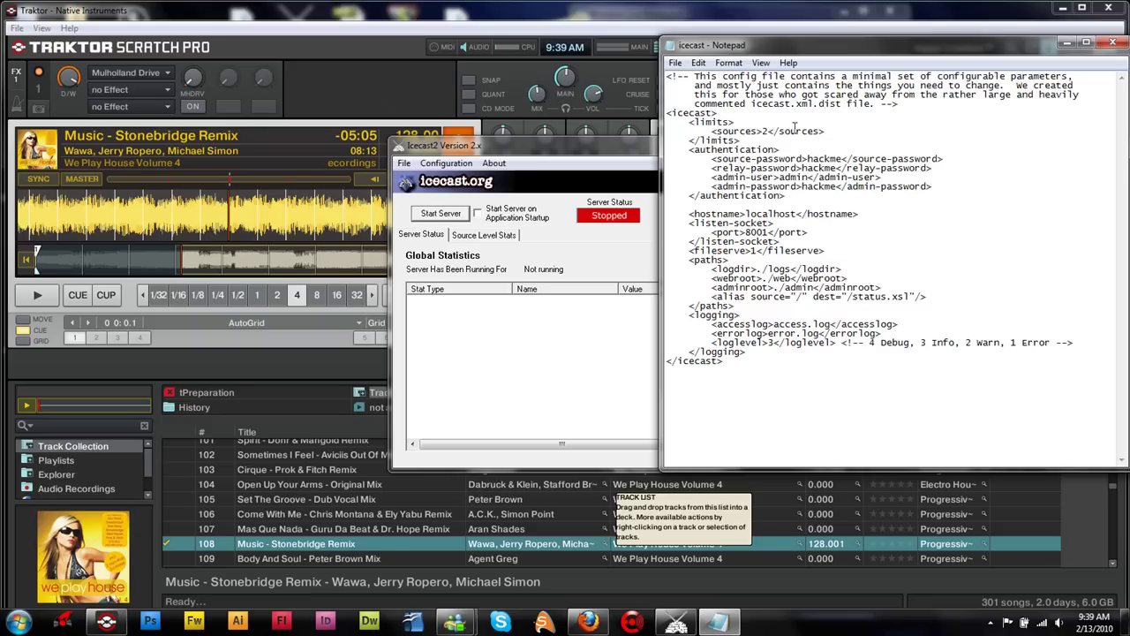
pyautogui.click(1112, 42)
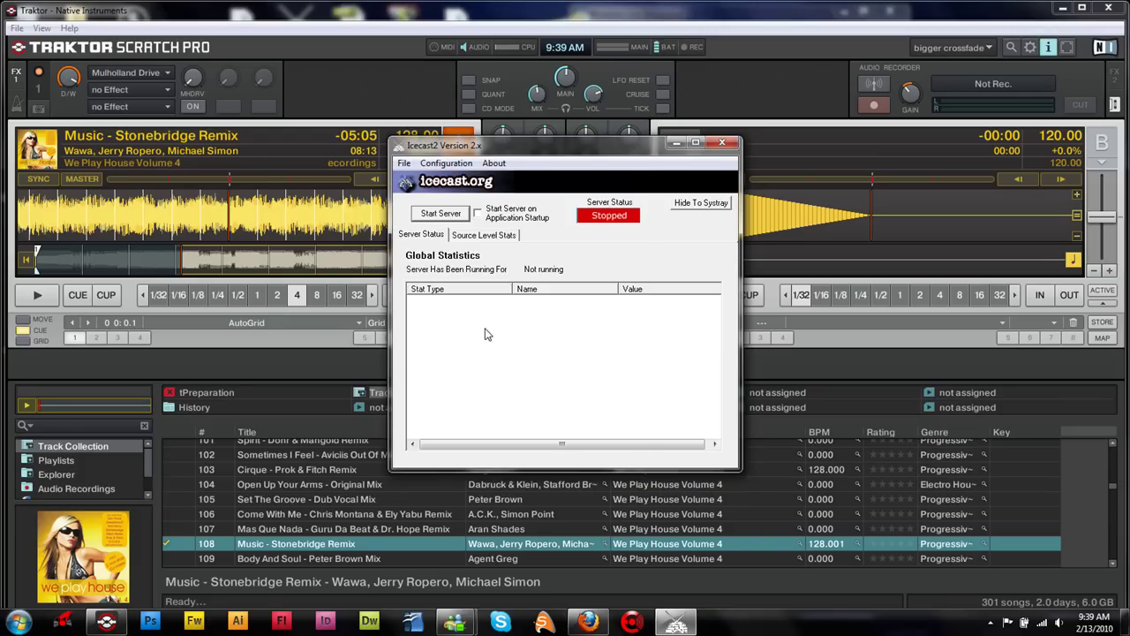
# Restart the Icecast2 server and hide its window to the system tray.
pyautogui.click(441, 212)
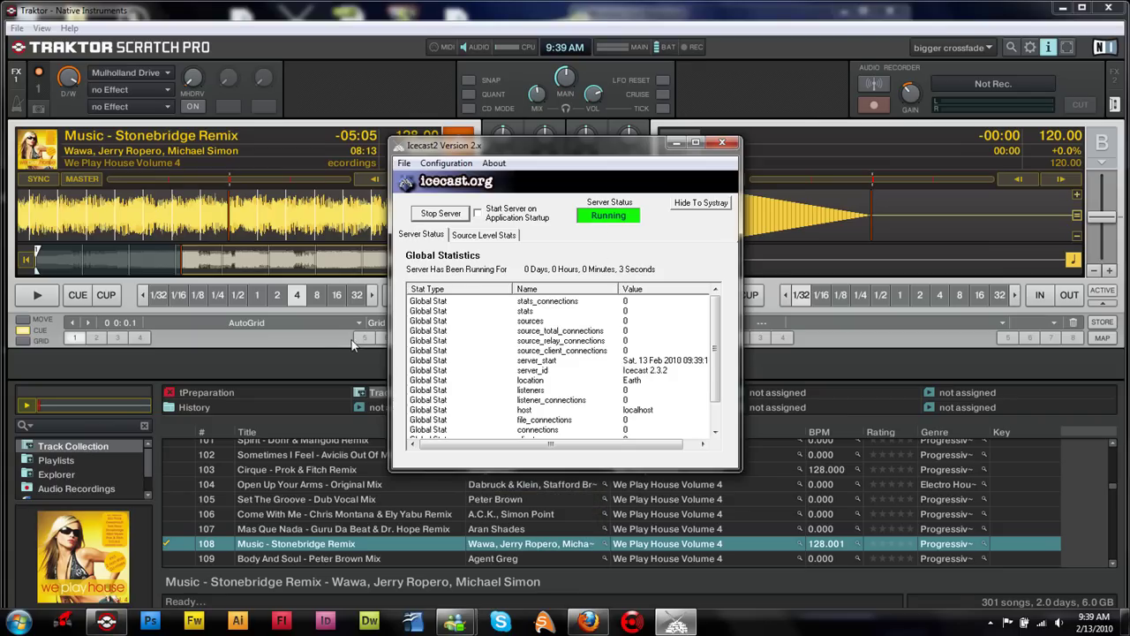
pyautogui.click(10, 295)
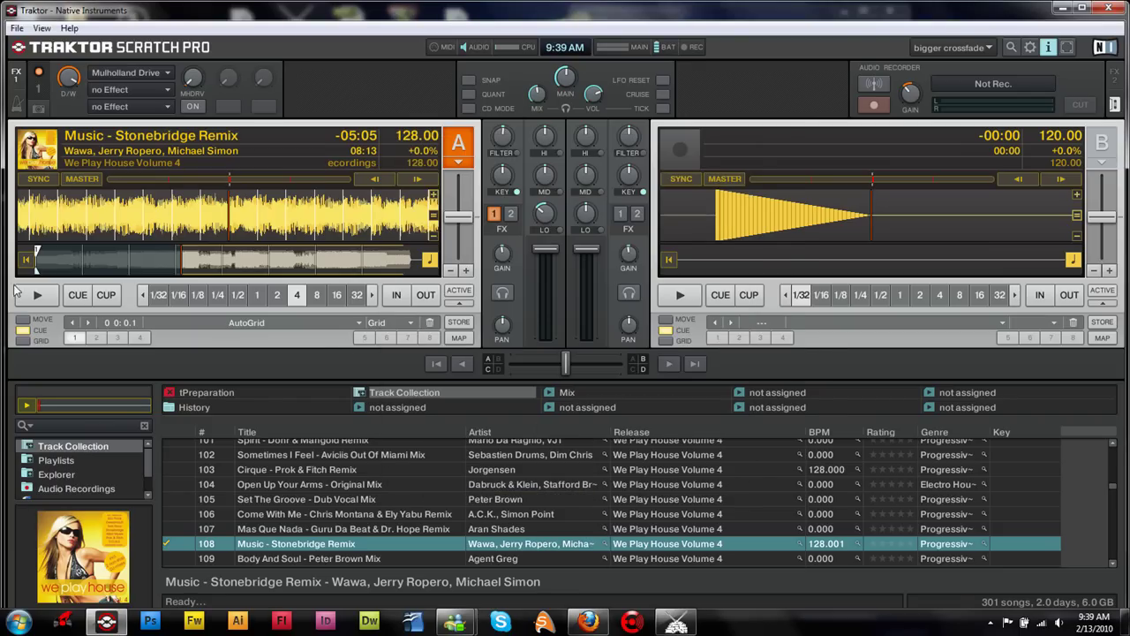
pyautogui.click(18, 28)
pyautogui.click(37, 46)
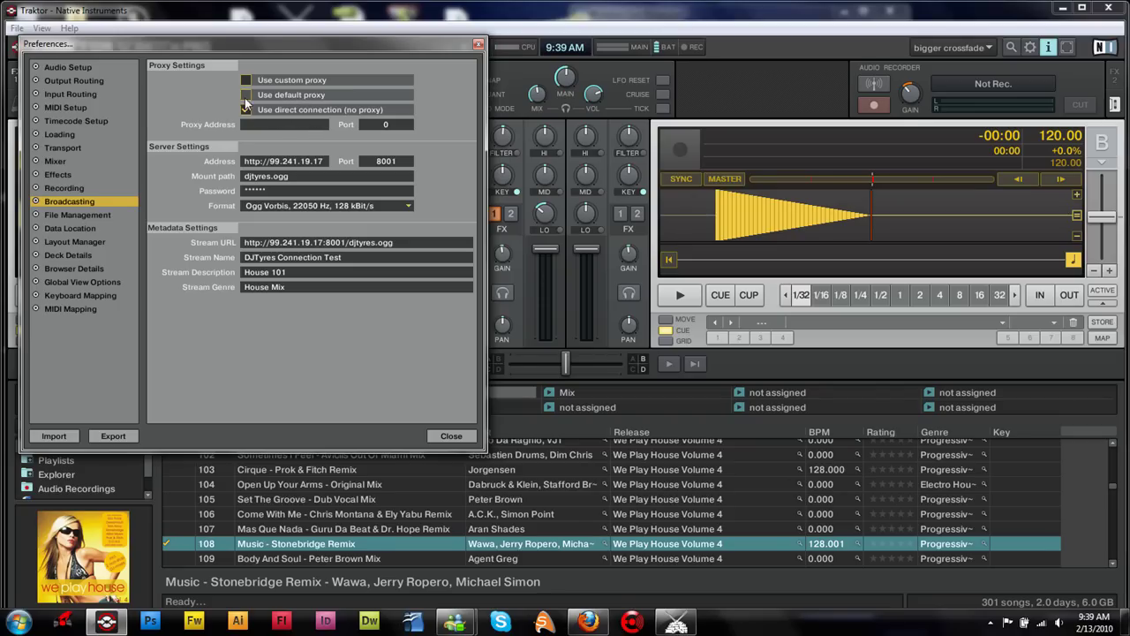
pyautogui.click(270, 162)
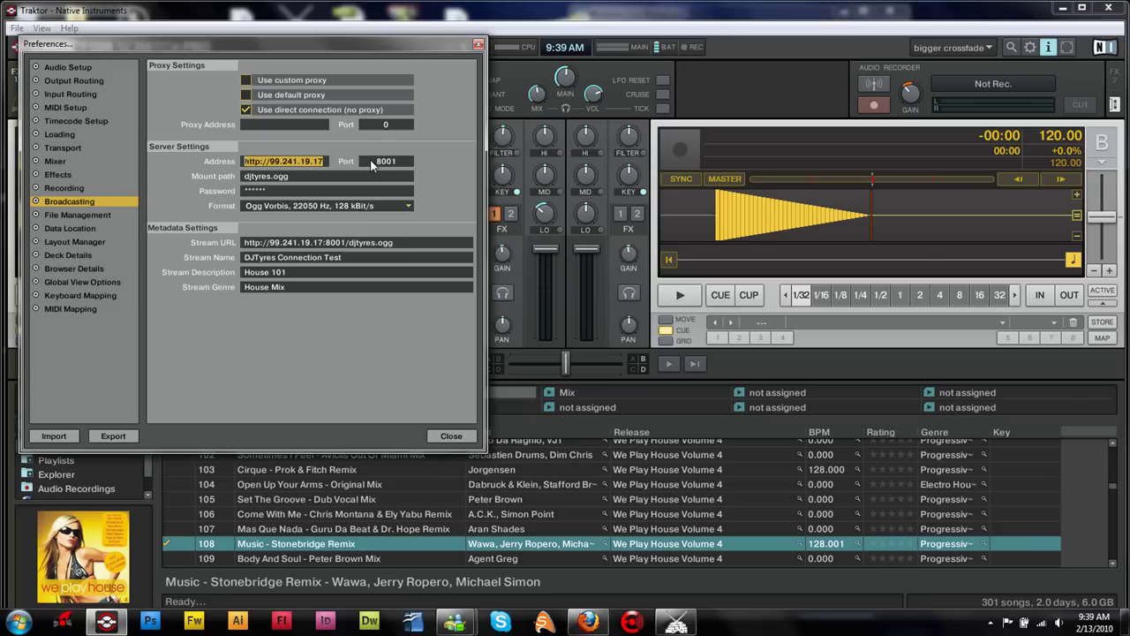
pyautogui.click(265, 175)
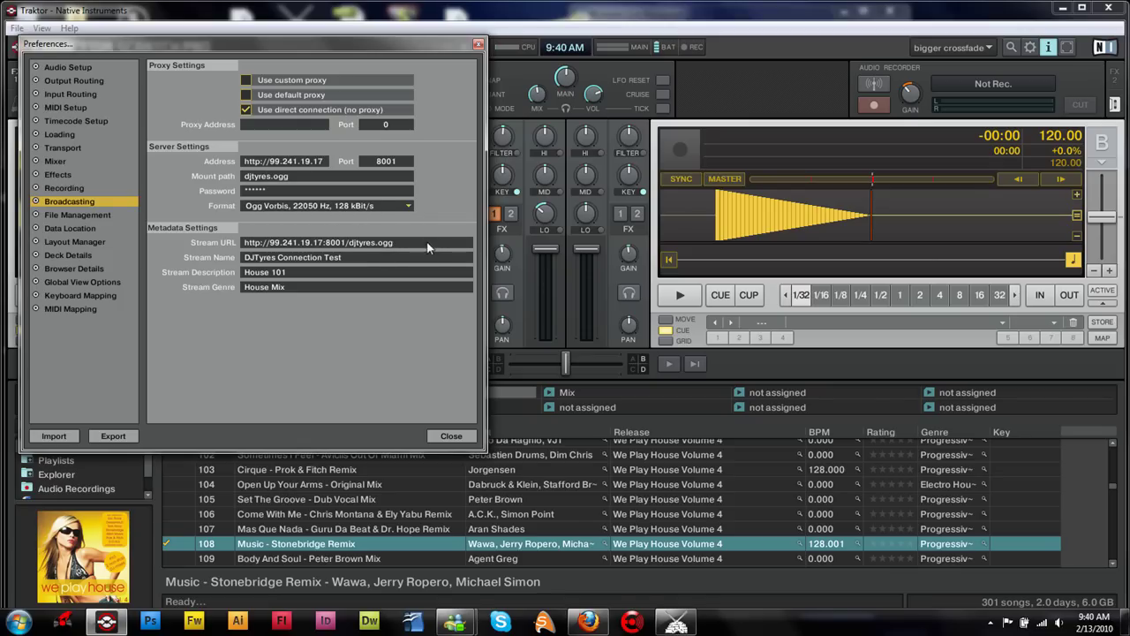
# Review the stream URL, name 'DJTyres Connection Test', description House 101 and genre House Mix.
pyautogui.moveTo(404, 242); pyautogui.dragTo(210, 237)
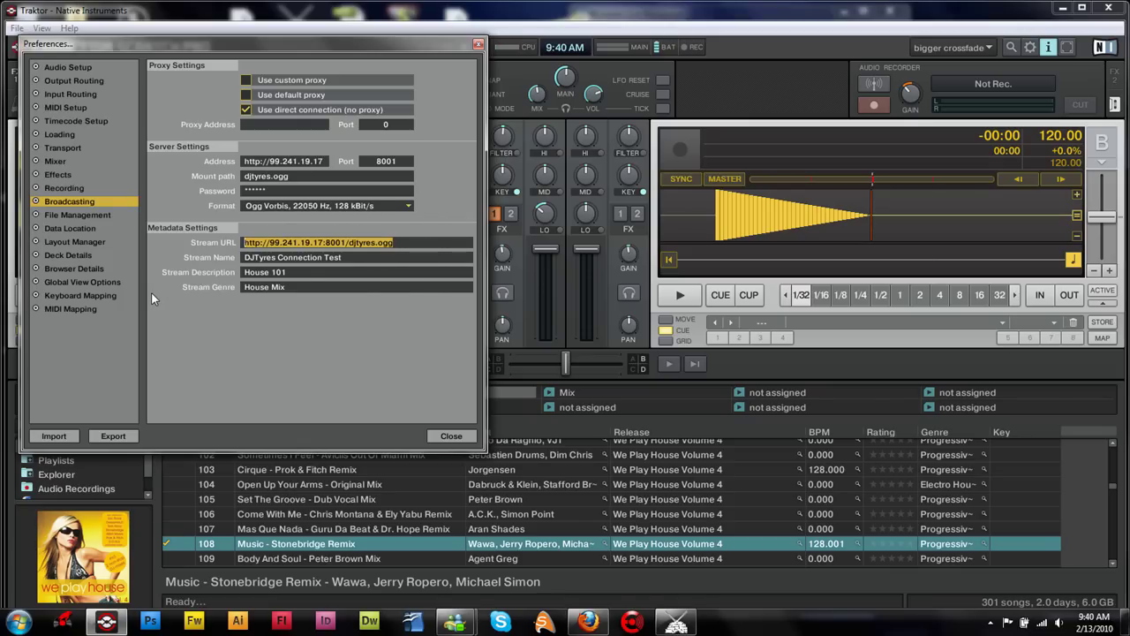
pyautogui.click(359, 240)
pyautogui.moveTo(413, 245); pyautogui.dragTo(244, 254)
pyautogui.click(298, 248)
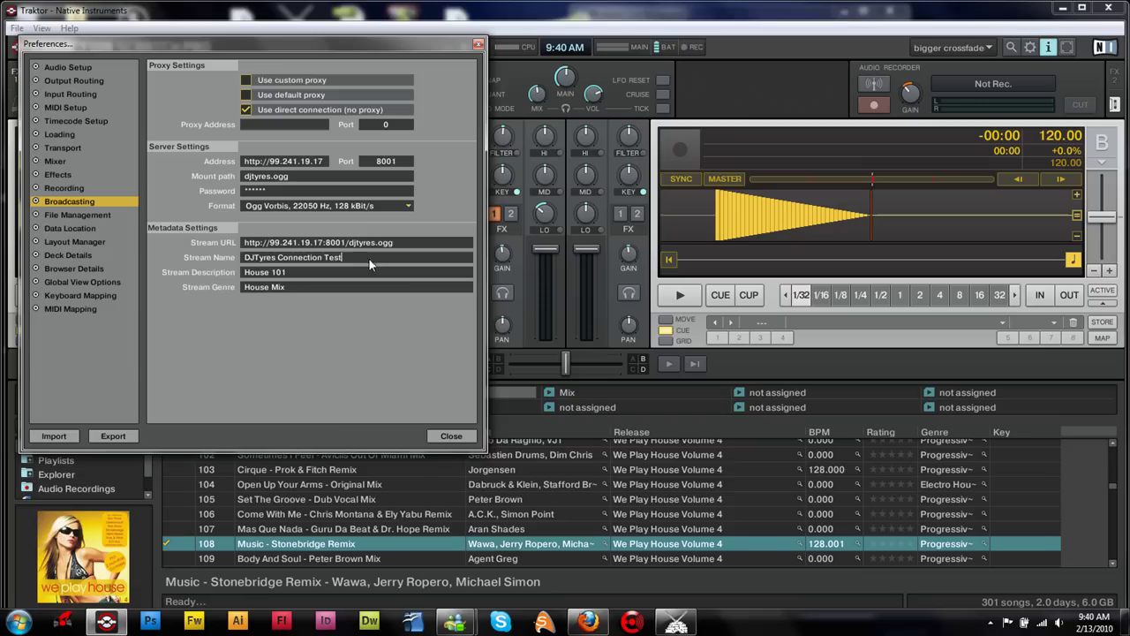
pyautogui.moveTo(369, 259); pyautogui.dragTo(232, 281)
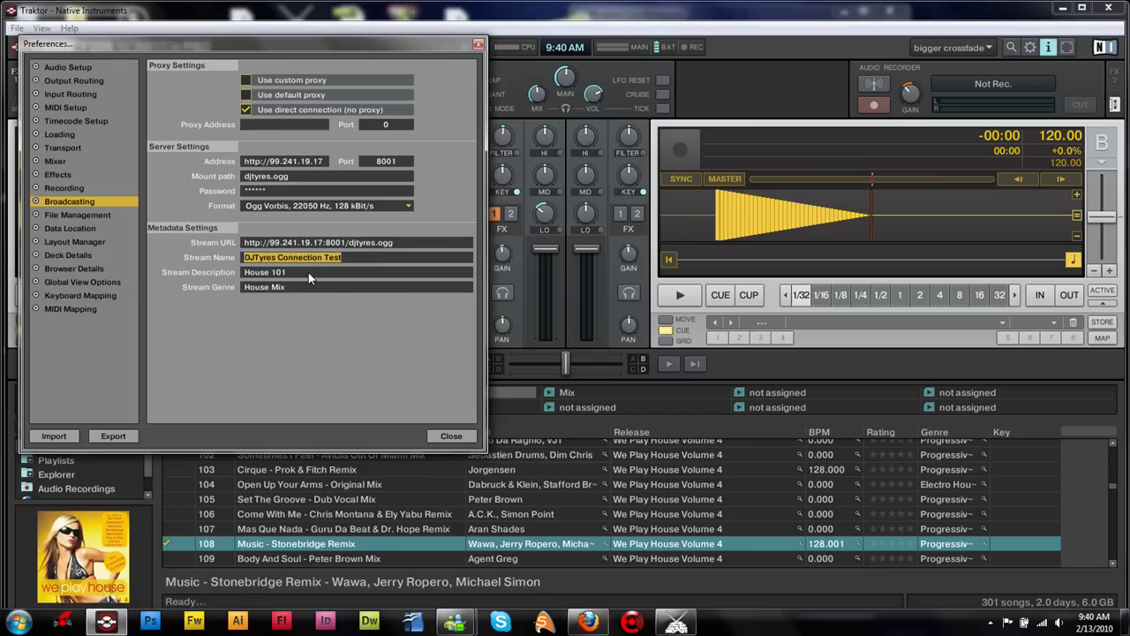
pyautogui.moveTo(308, 272); pyautogui.dragTo(212, 286)
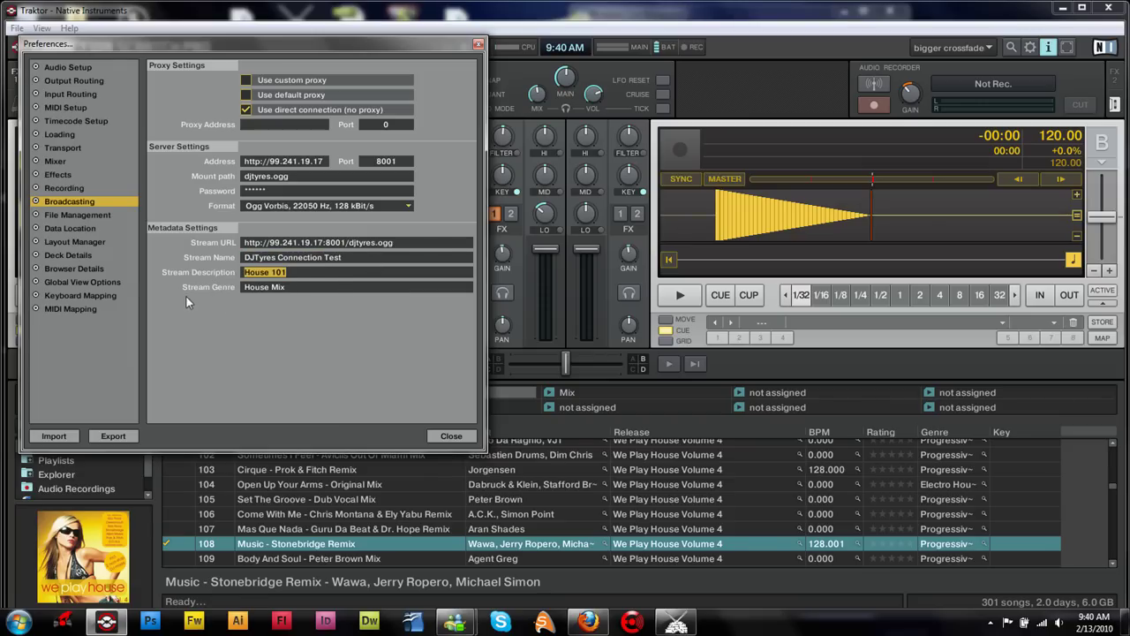
pyautogui.moveTo(300, 287); pyautogui.dragTo(230, 292)
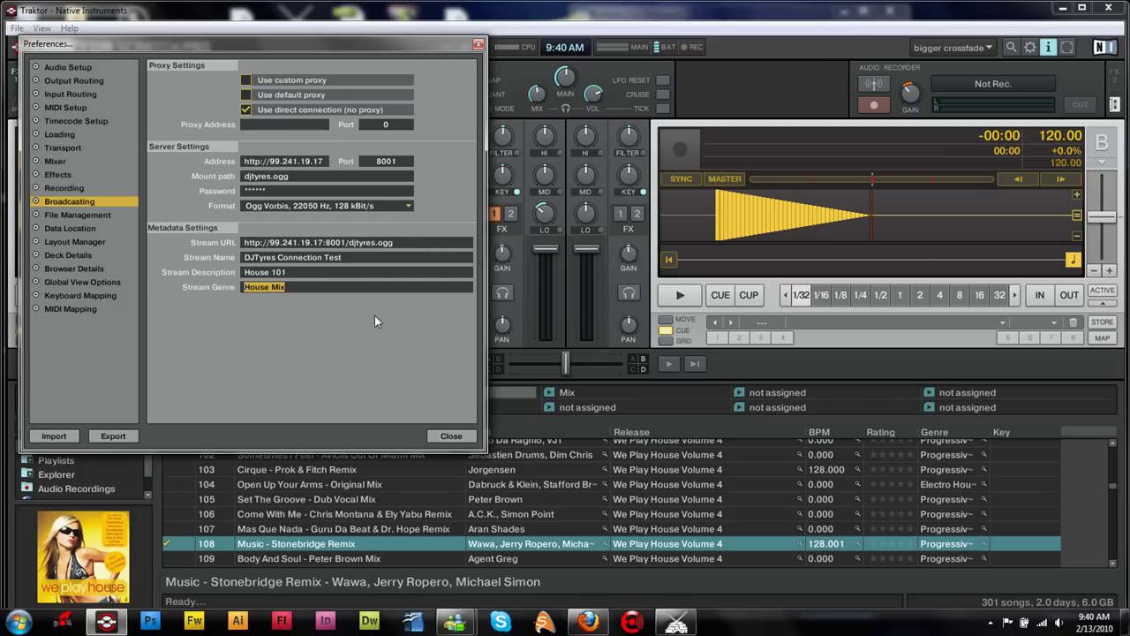
# Reselect the full stream URL, then close the Preferences.
pyautogui.moveTo(401, 244); pyautogui.dragTo(249, 306)
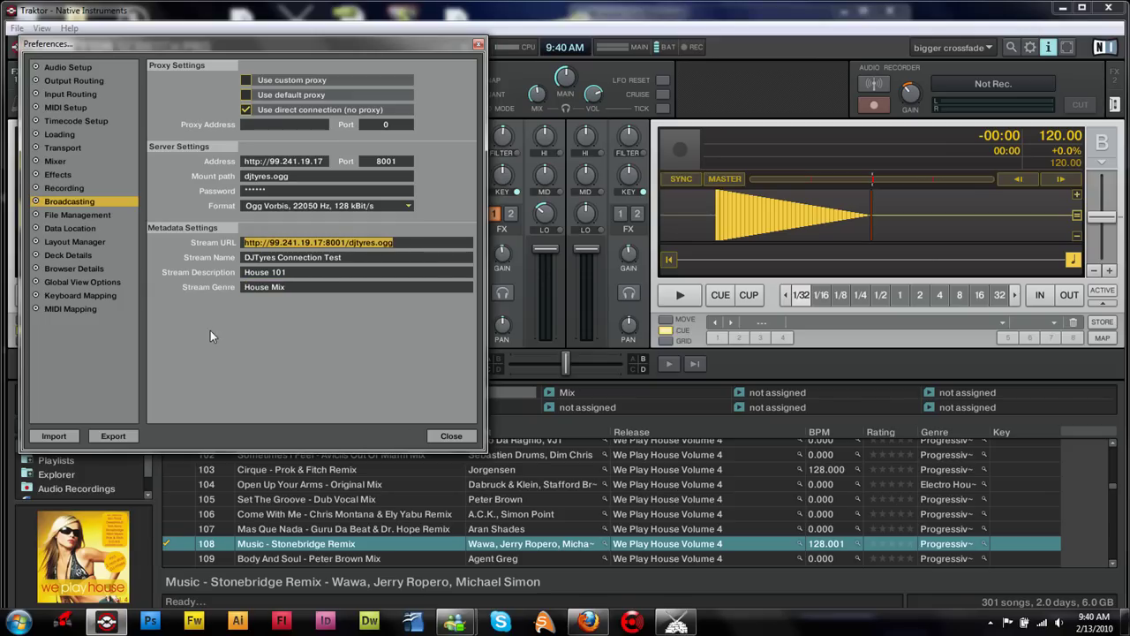
pyautogui.click(308, 246)
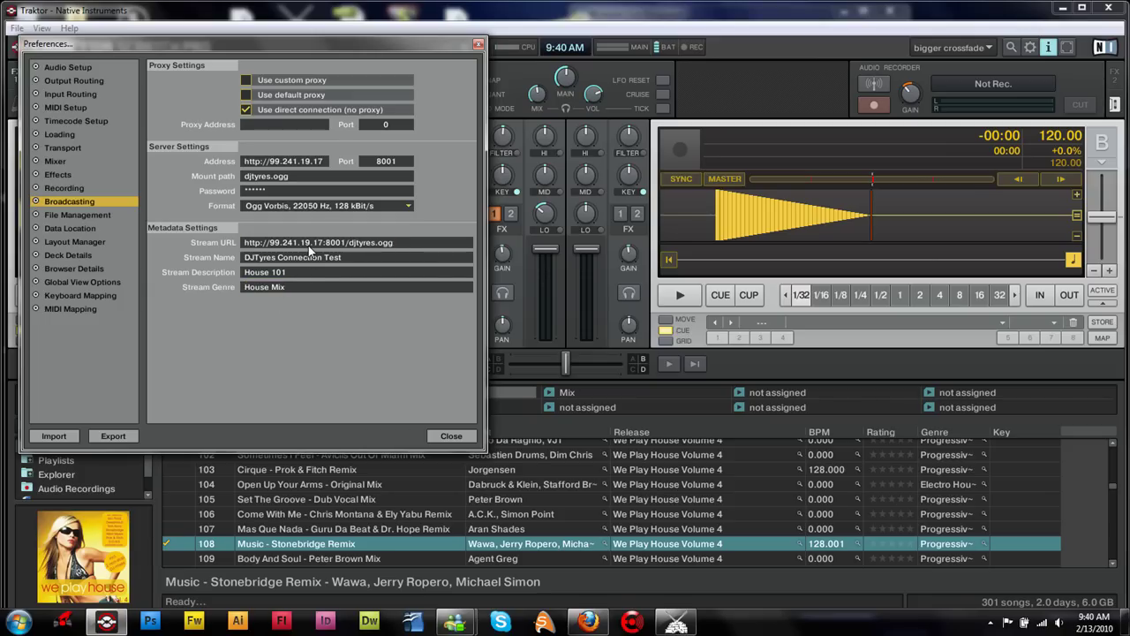
pyautogui.doubleClick(333, 241)
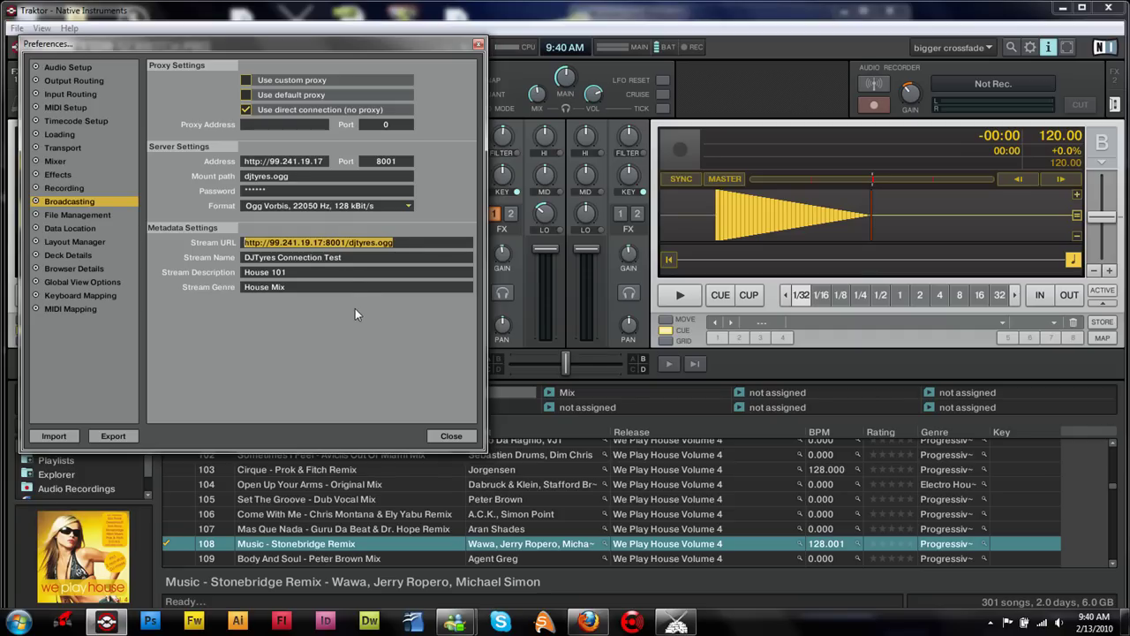
pyautogui.click(458, 437)
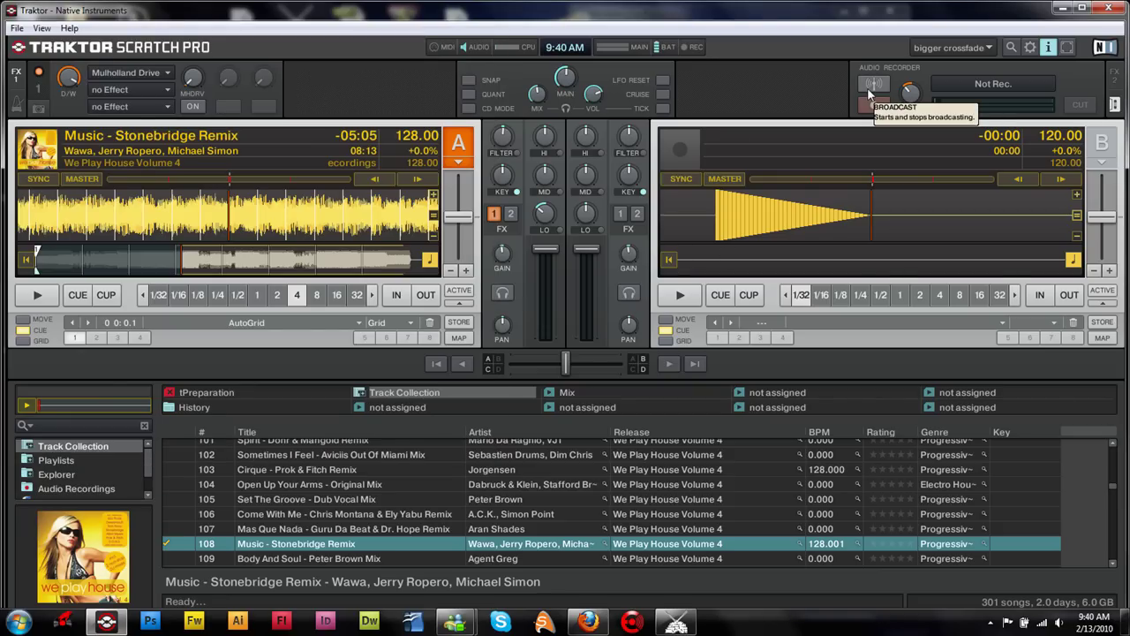
# Switch on Traktor's broadcast to the Icecast server.
pyautogui.click(868, 86)
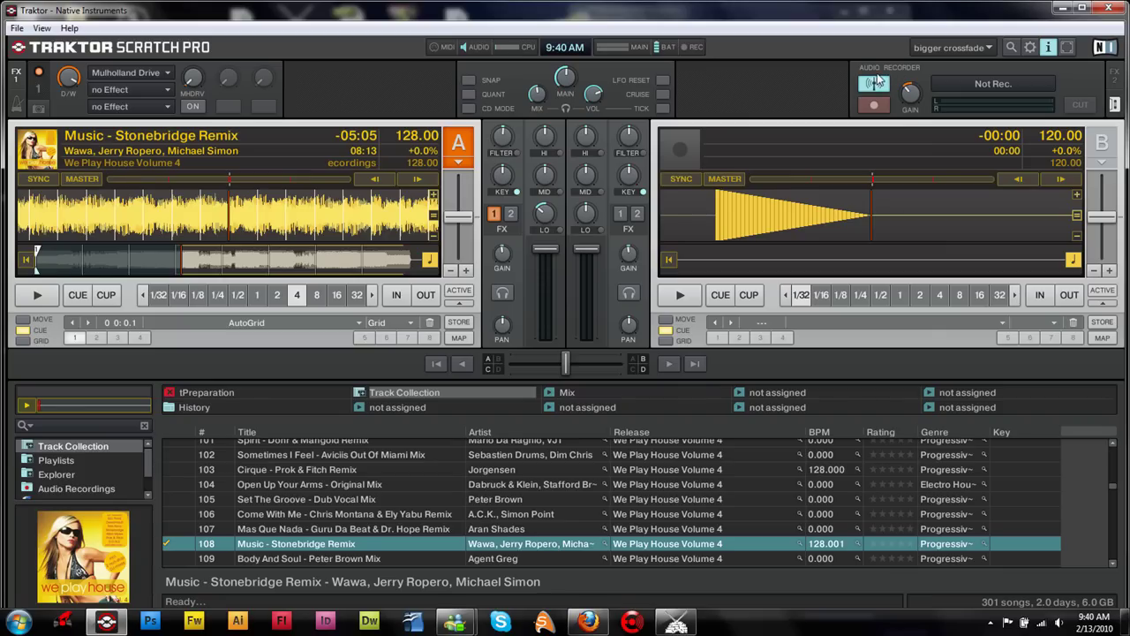
# Load the router admin at 192.168.0.1 in Firefox and log in with the admin password.
pyautogui.click(590, 621)
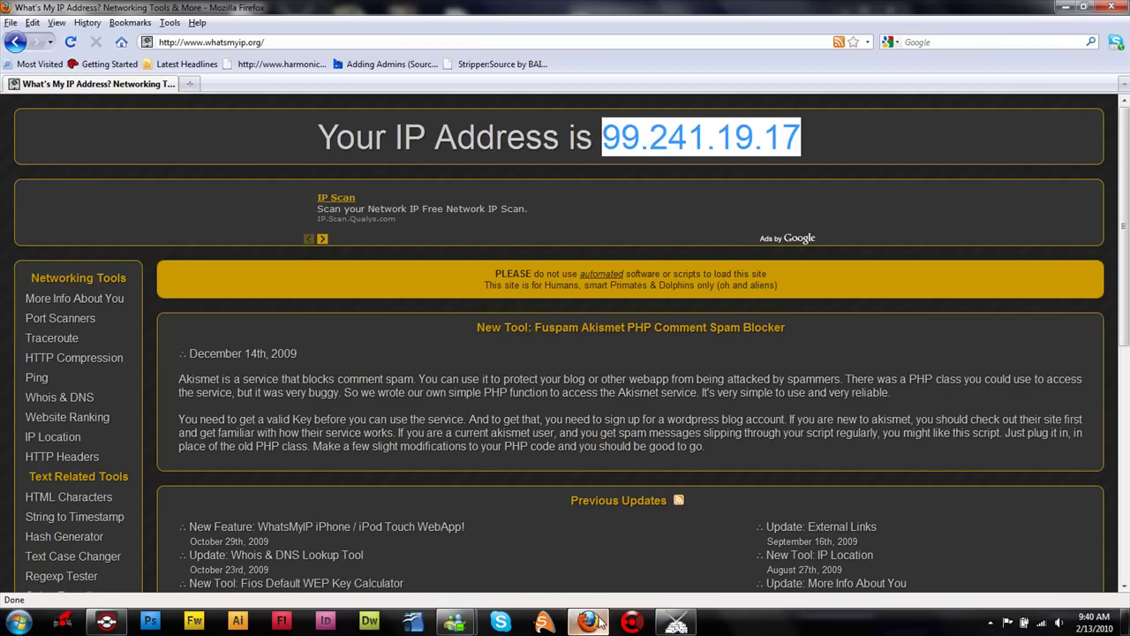
pyautogui.click(237, 42)
pyautogui.write('19')
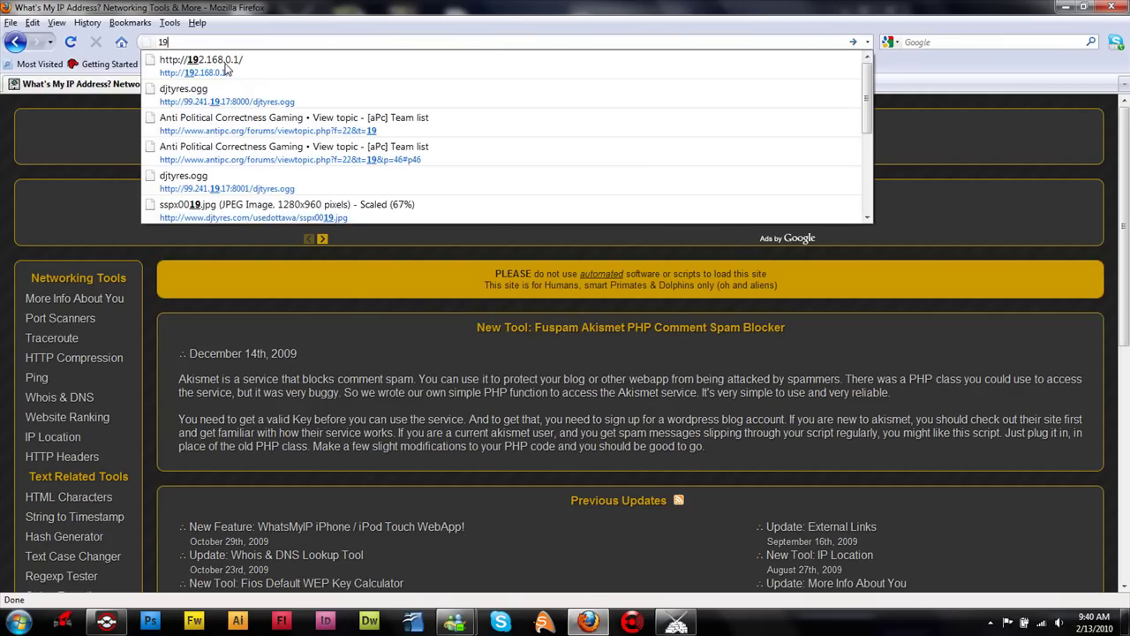
pyautogui.press('Down')
pyautogui.press('Return')
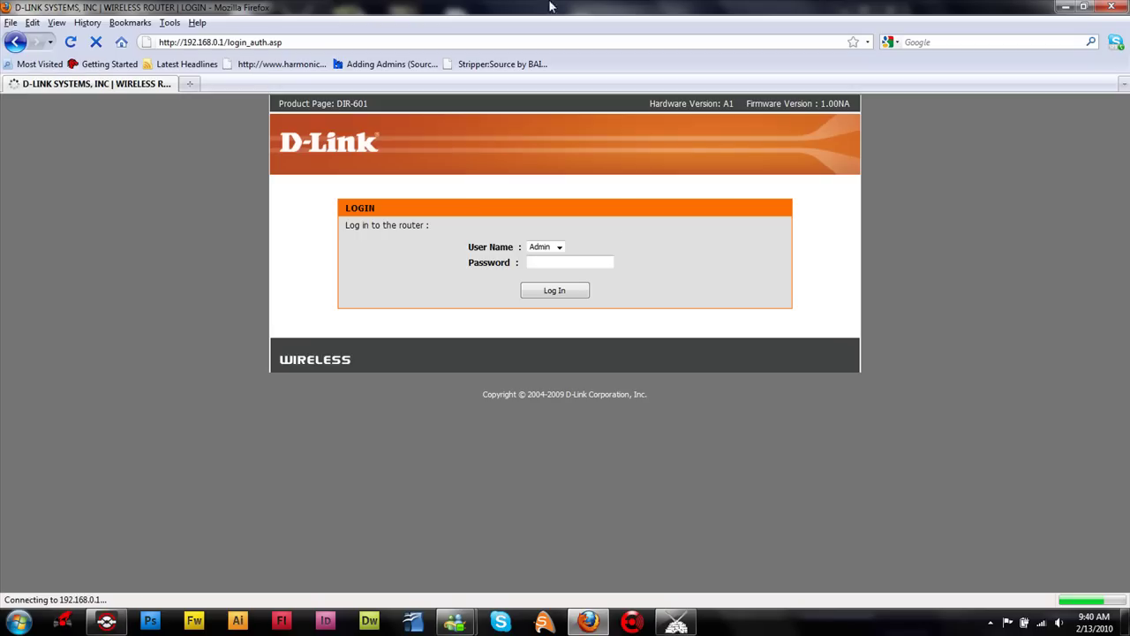
pyautogui.write('password')
pyautogui.press('Return')
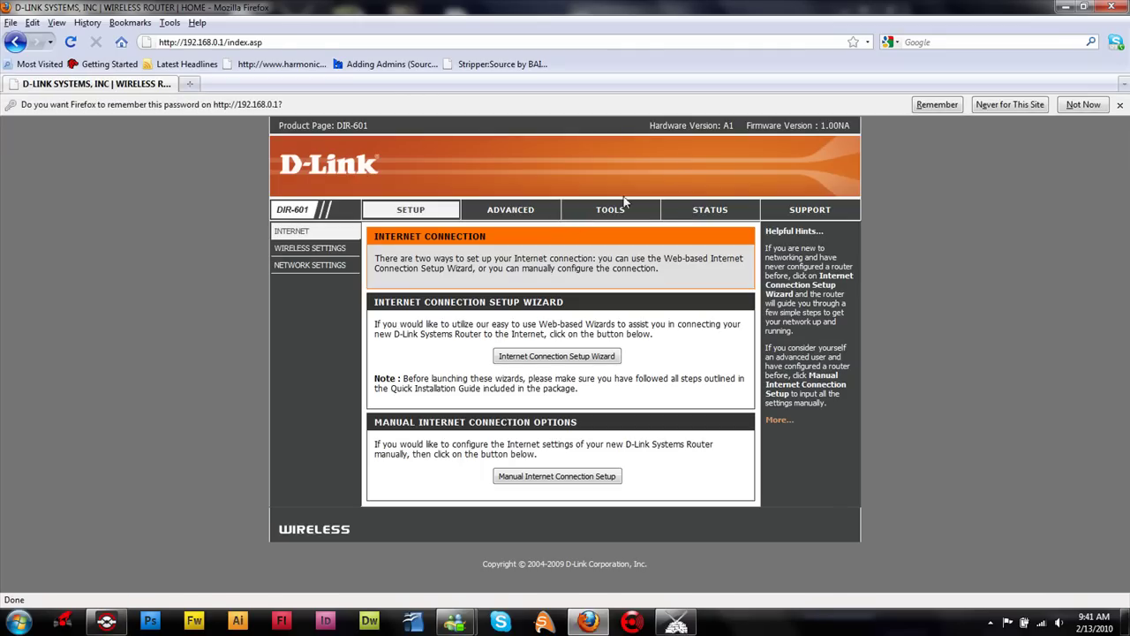
# Open ADVANCED > Virtual Server and inspect the forwarding entries' IP addresses.
pyautogui.click(528, 212)
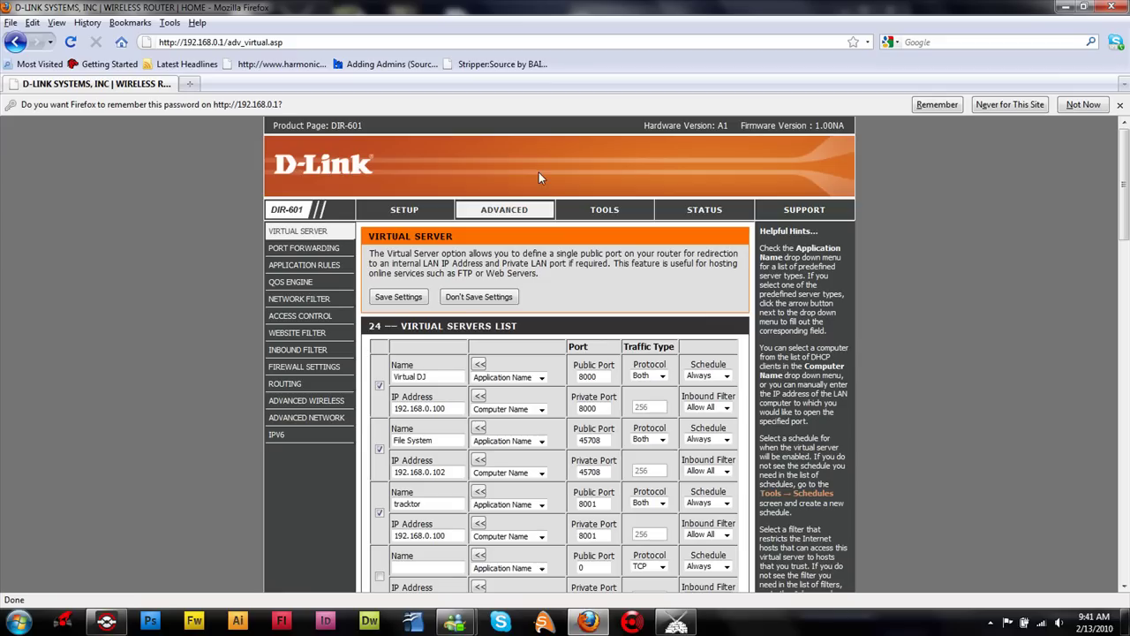
pyautogui.scroll(-2, 517, 380)
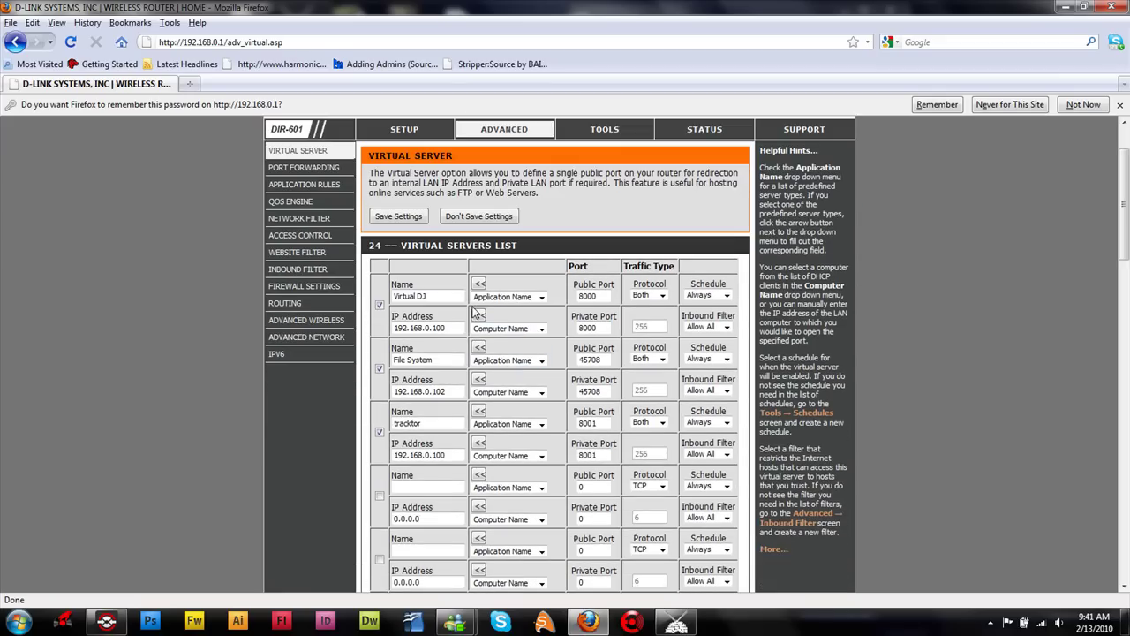
pyautogui.moveTo(447, 327); pyautogui.dragTo(410, 329)
pyautogui.hotkey('ctrl', 'a')
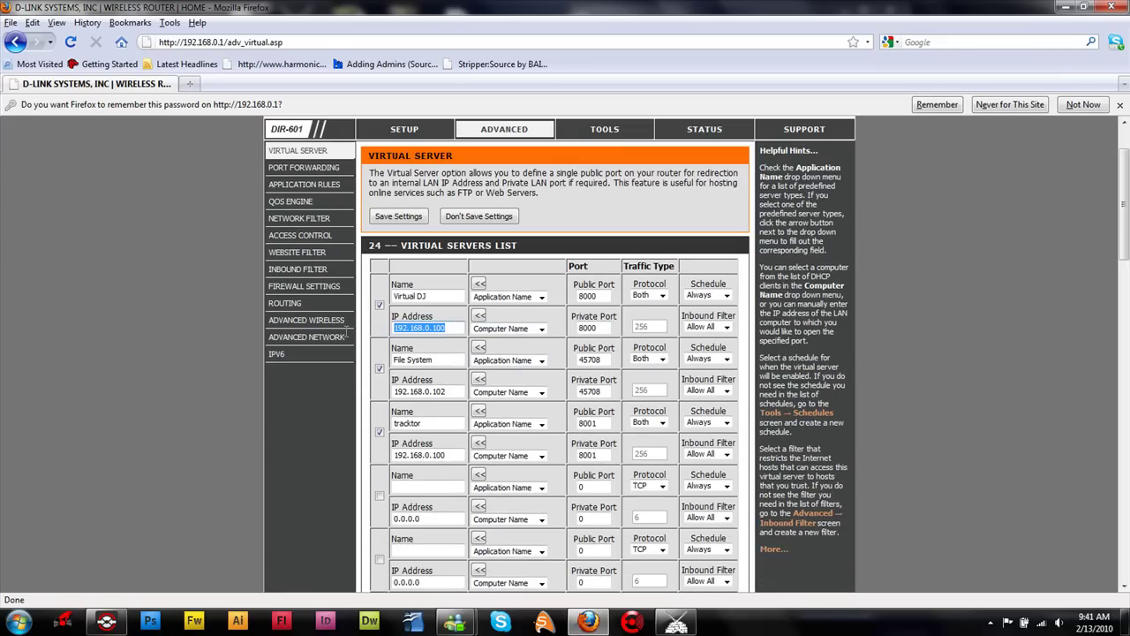
pyautogui.press('End')
pyautogui.hotkey('ctrl', 'a')
pyautogui.press('End')
pyautogui.hotkey('ctrl', 'a')
pyautogui.press('super')
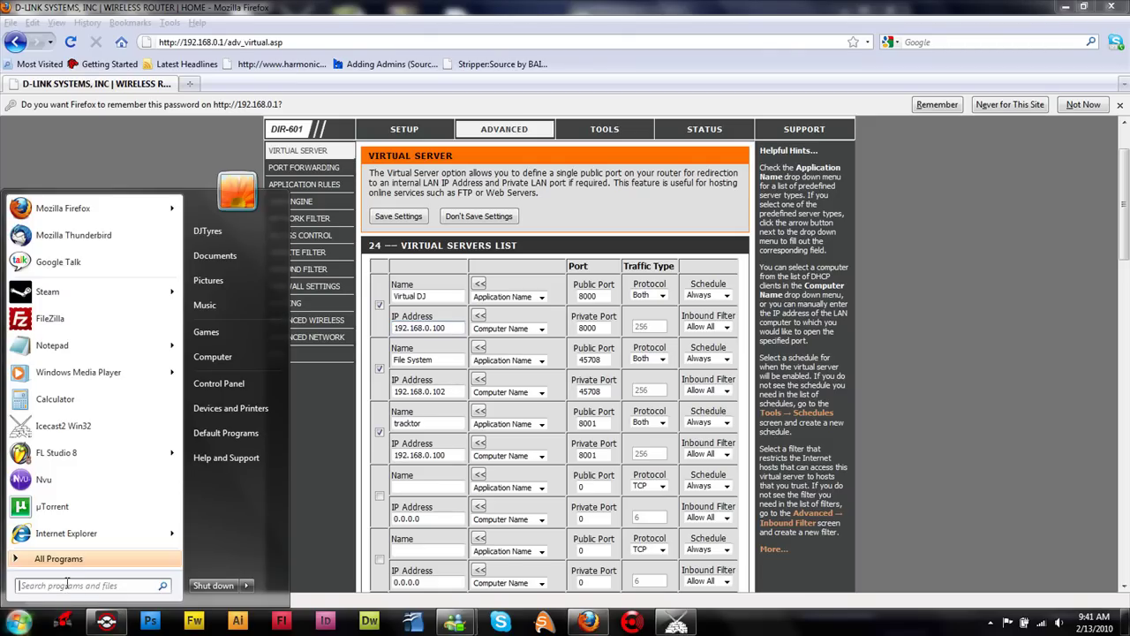
# Run ipconfig in an administrator Command Prompt to confirm IPv4 address 192.168.0.100.
pyautogui.write('cmd')
pyautogui.press('Return')
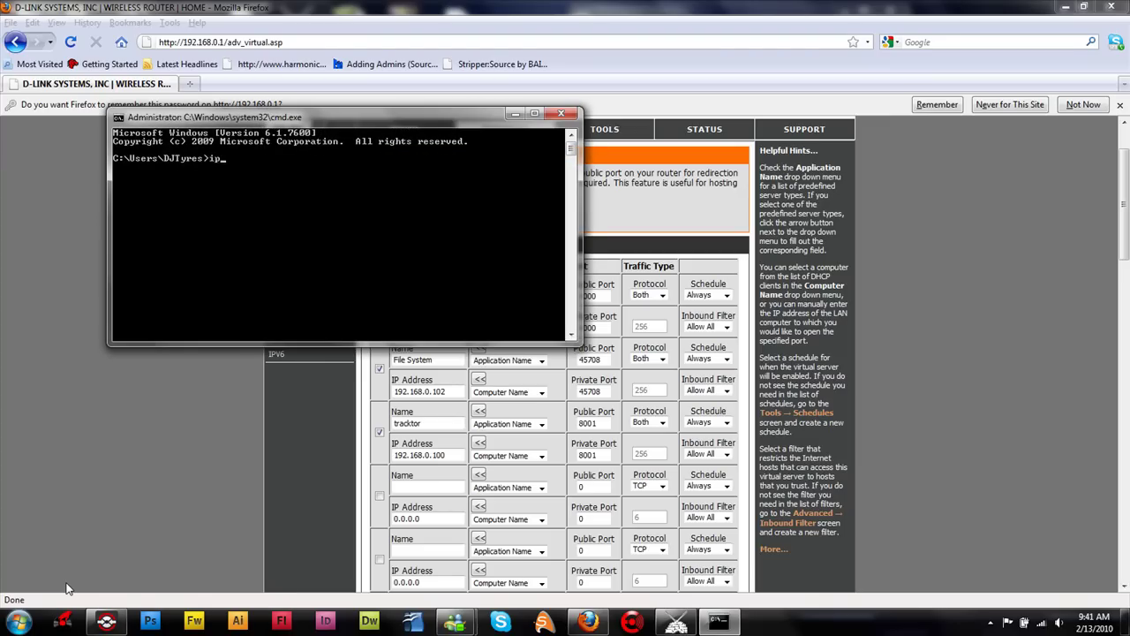
pyautogui.write('ipconfig')
pyautogui.press('Return')
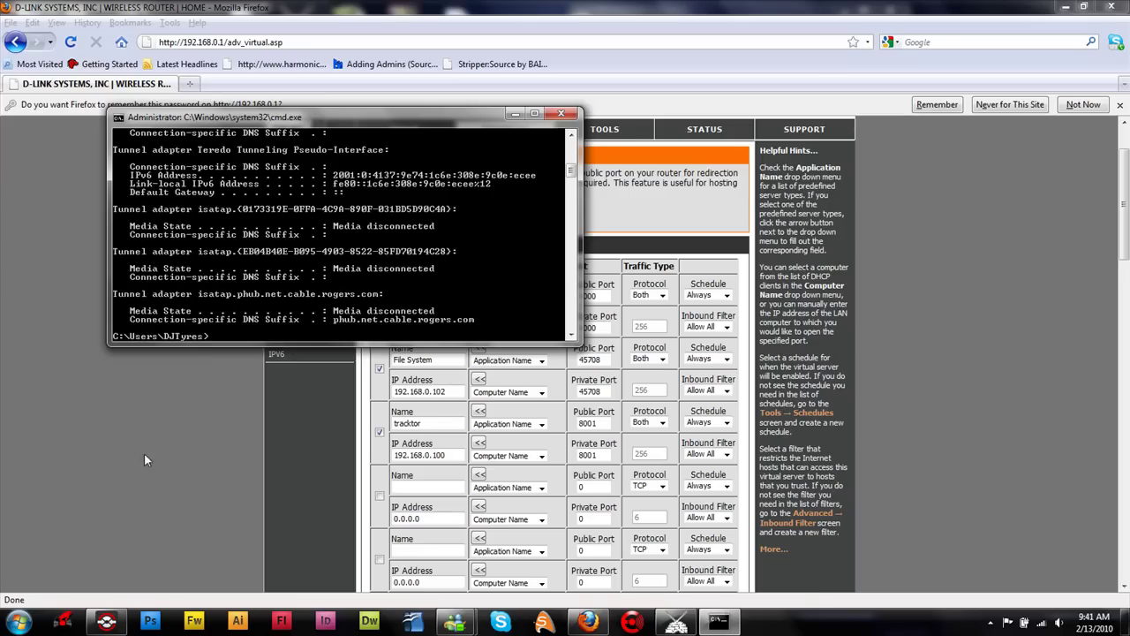
pyautogui.scroll(4, 264, 274)
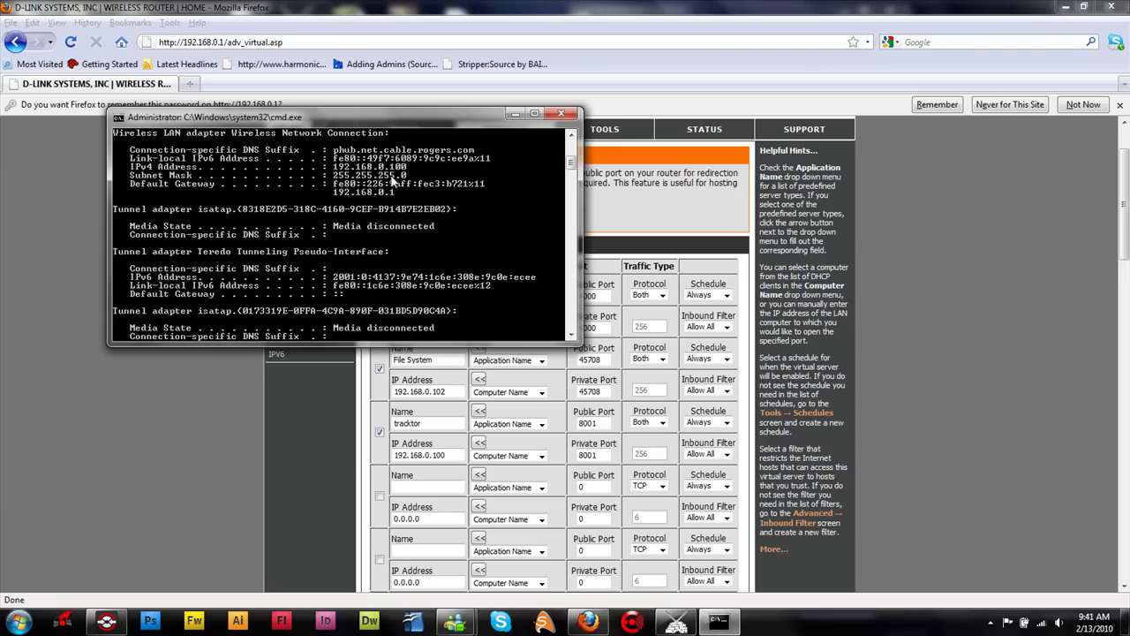
# Confirm the tracktor entry forwards to 192.168.0.100, then minimize Firefox.
pyautogui.click(86, 587)
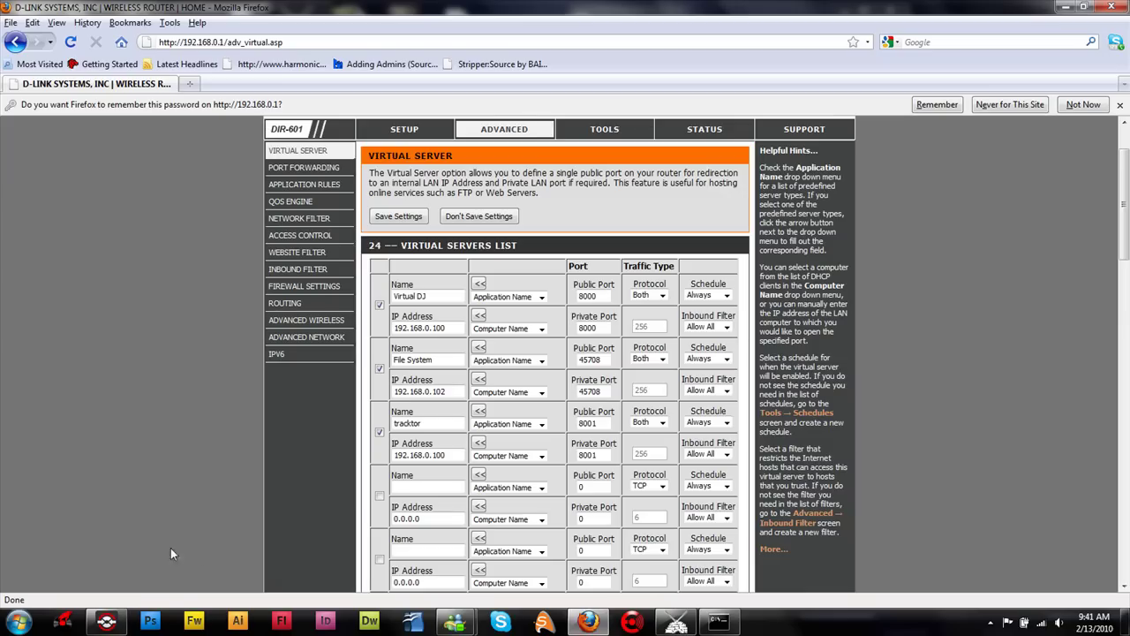
pyautogui.moveTo(466, 455); pyautogui.dragTo(357, 445)
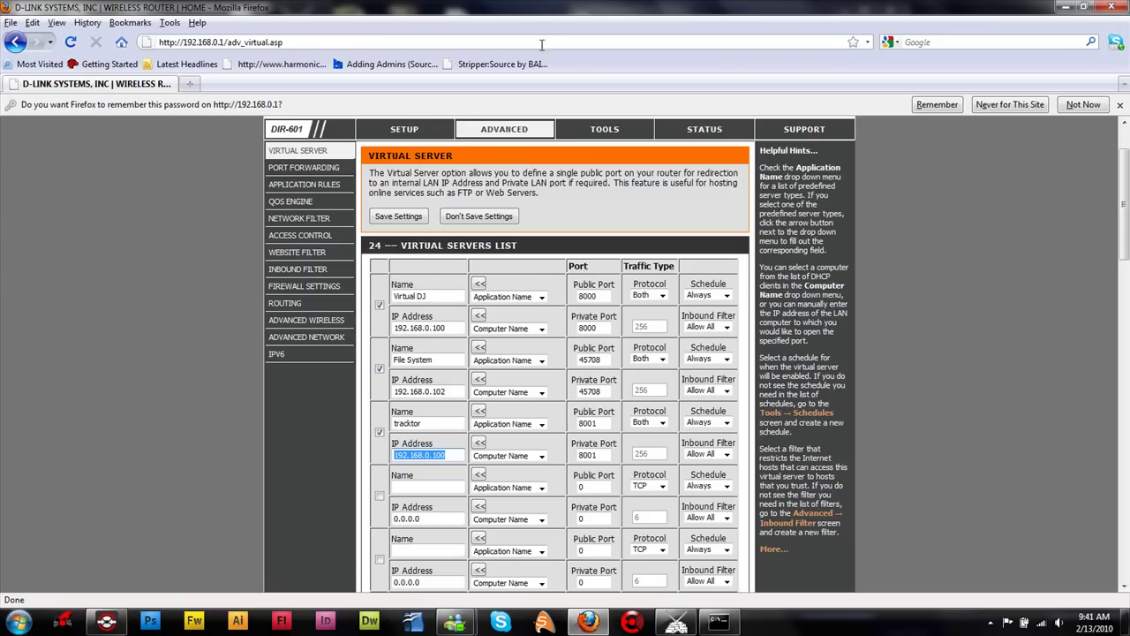
pyautogui.click(1058, 6)
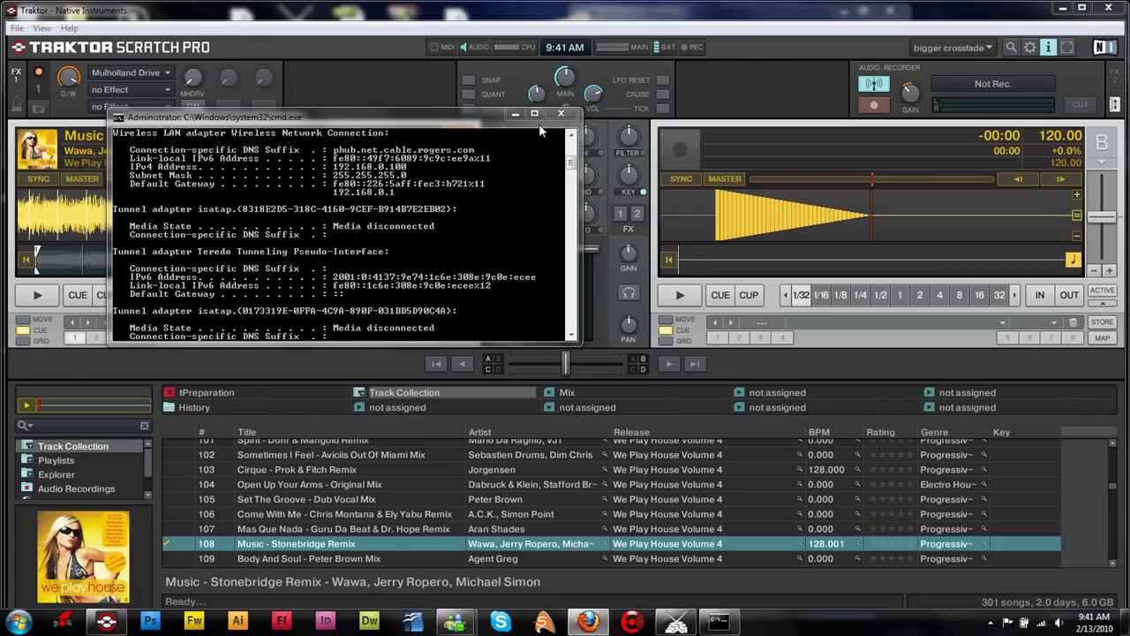
# Close Command Prompt, take FX 1 off deck A, and play the Stonebridge Remix.
pyautogui.click(560, 113)
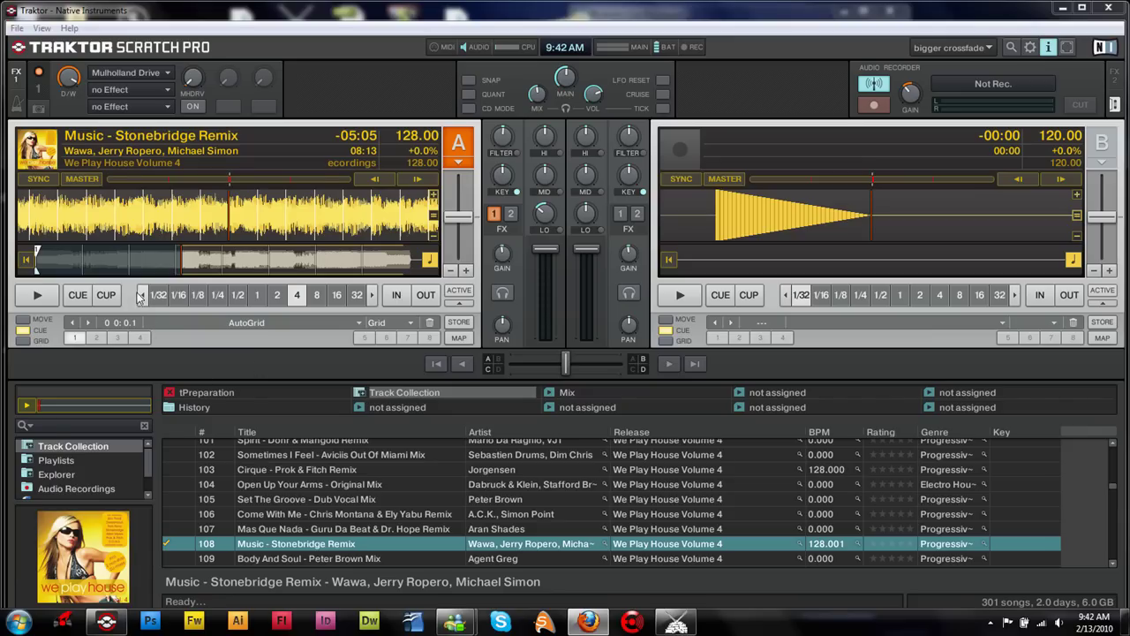
pyautogui.moveTo(234, 218)
pyautogui.click(494, 213)
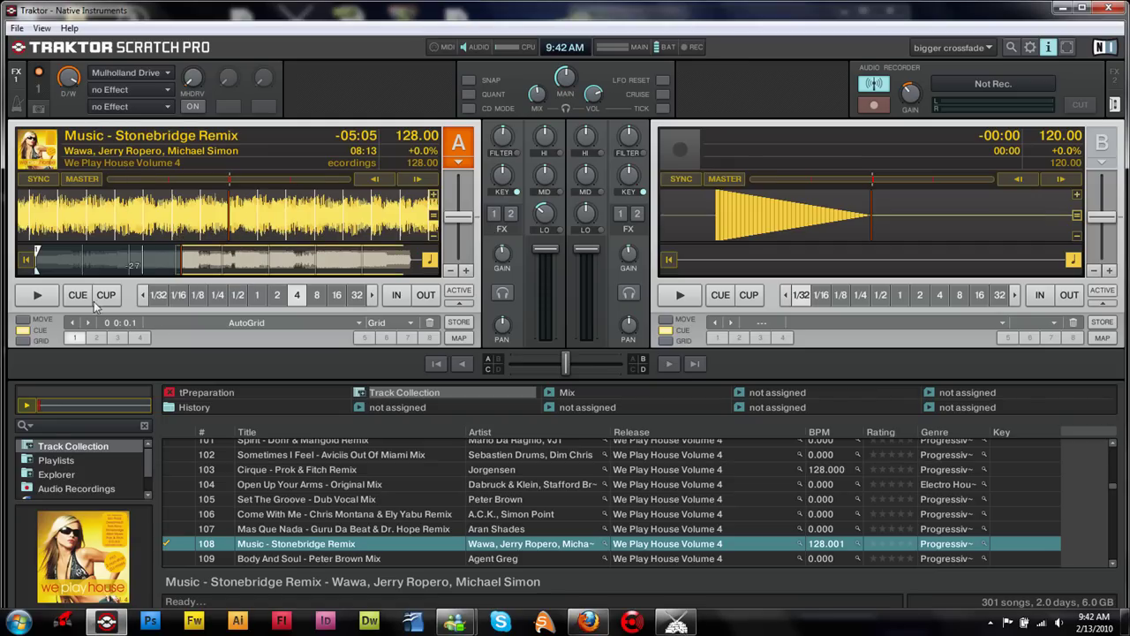
pyautogui.click(37, 296)
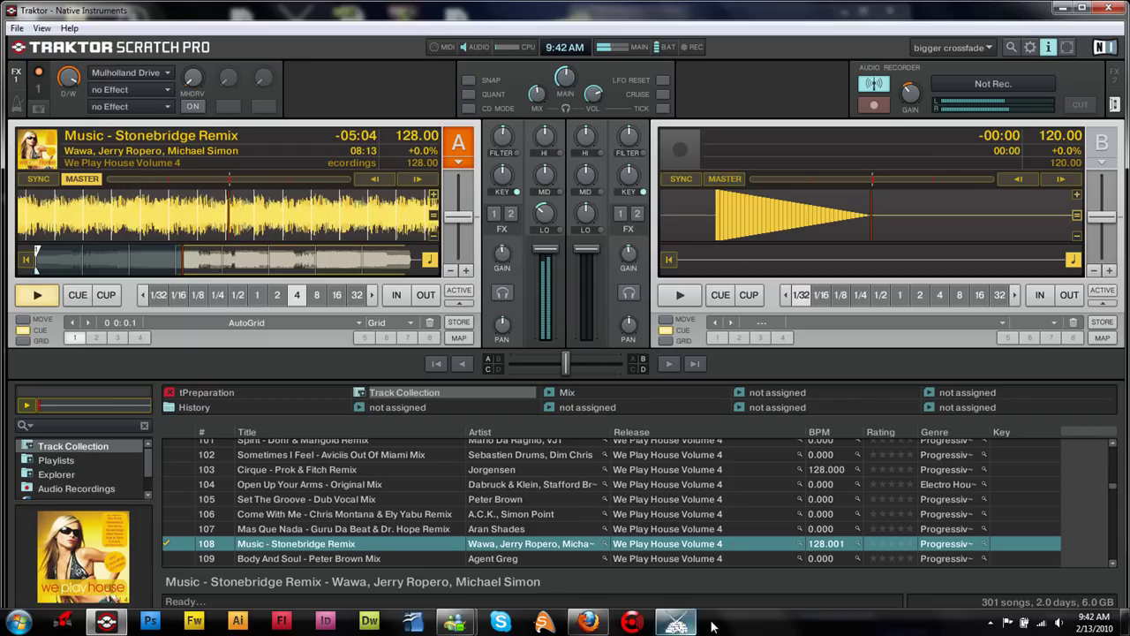
pyautogui.click(592, 622)
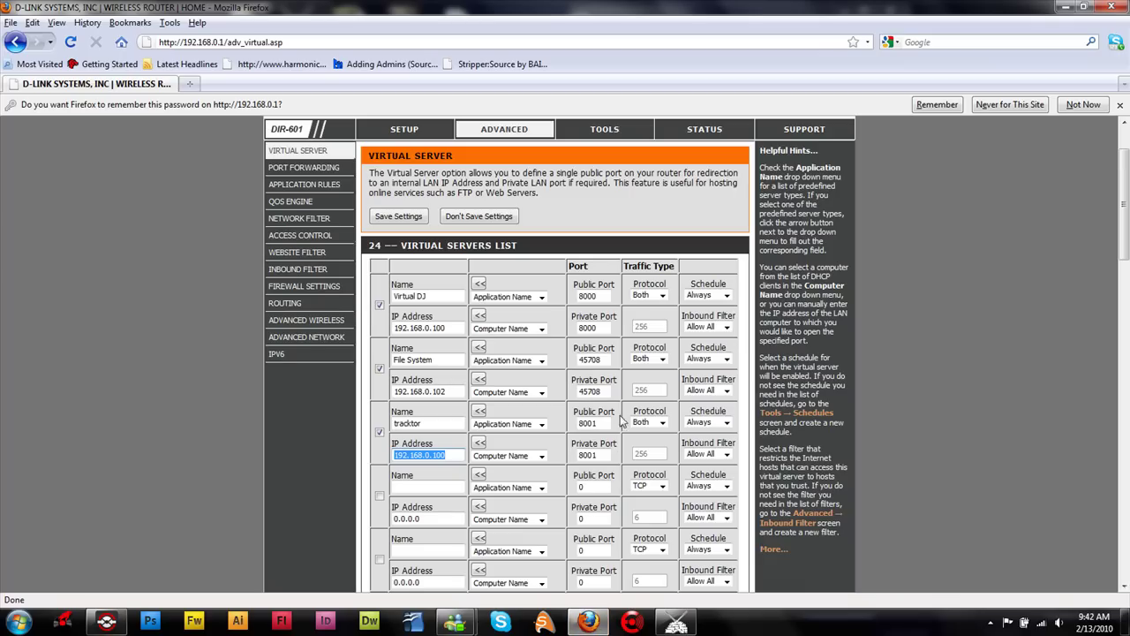
pyautogui.click(422, 37)
pyautogui.write('http://99.241.19.17:8001/djtyres.ogg')
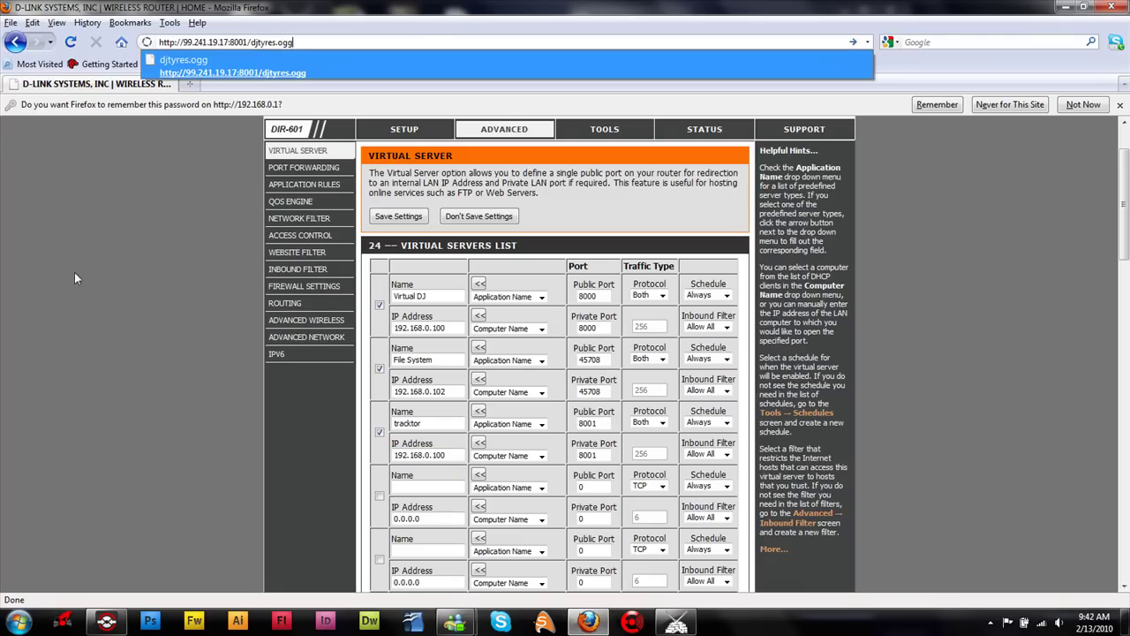
pyautogui.press('Return')
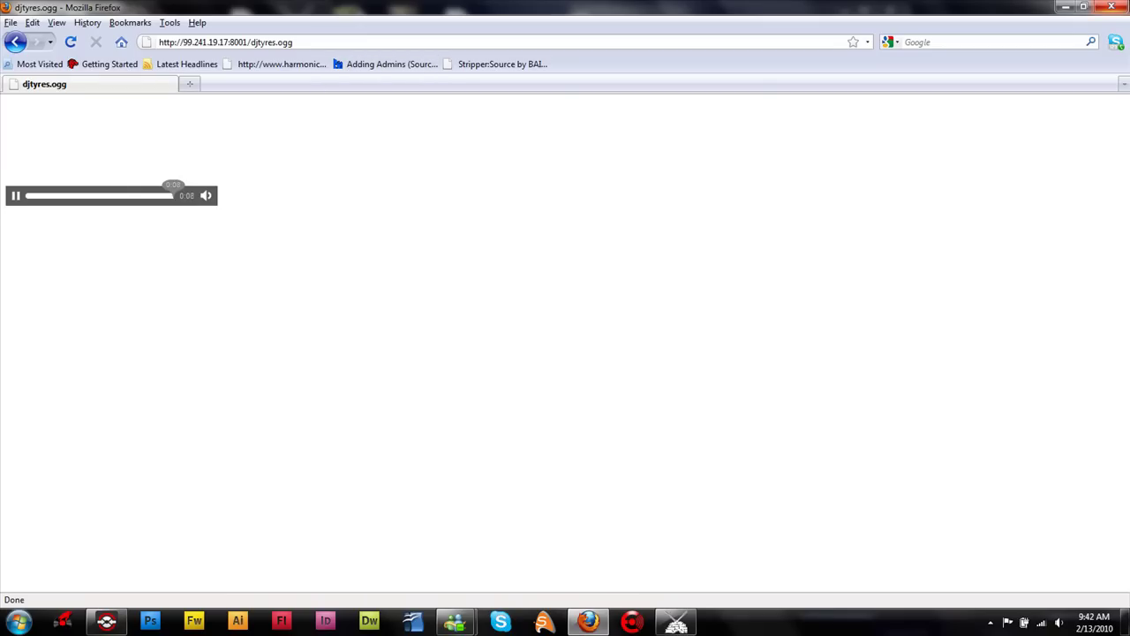
pyautogui.click(1111, 7)
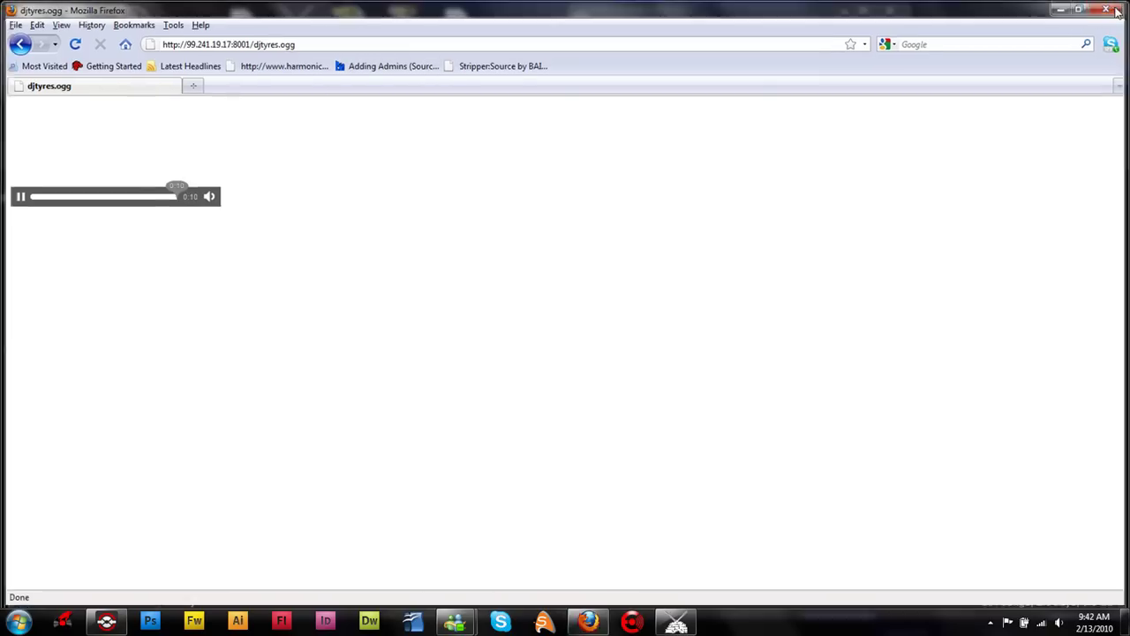
pyautogui.moveTo(693, 415)
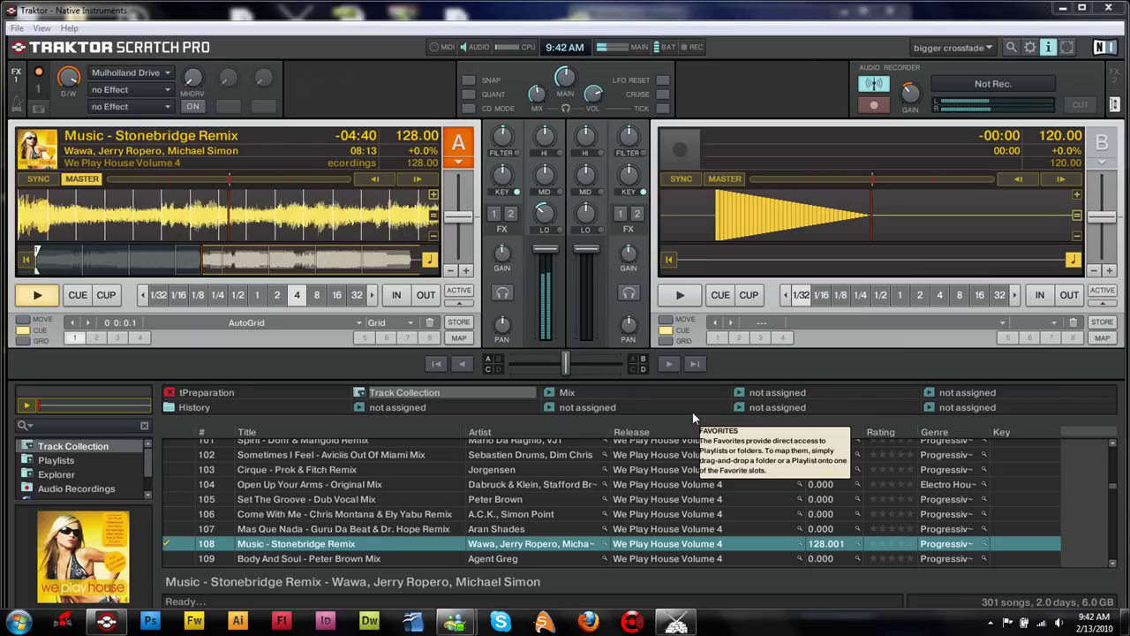